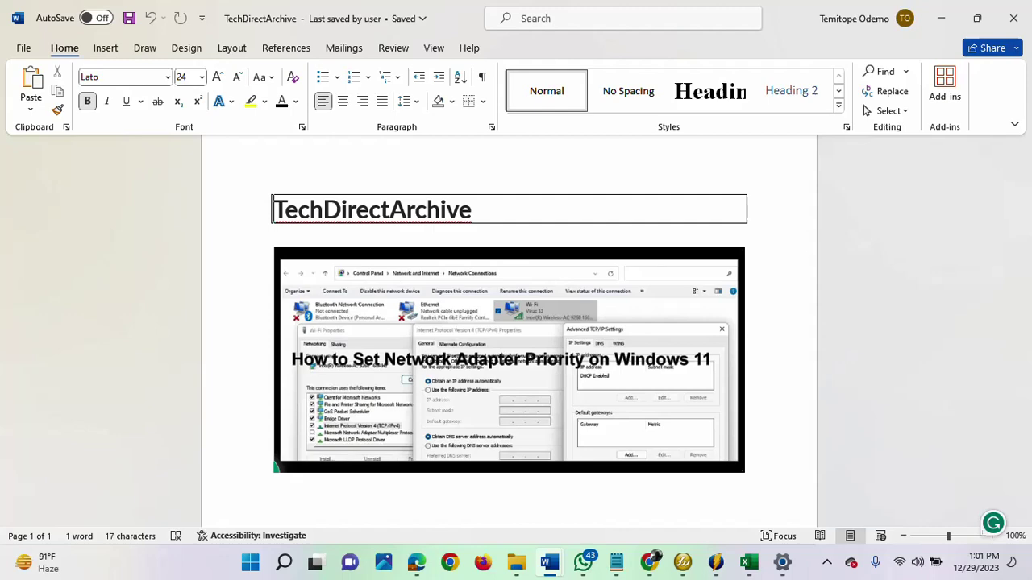
Open the Windows search panel from the taskbar
left_click(827, 563)
left_click(854, 492)
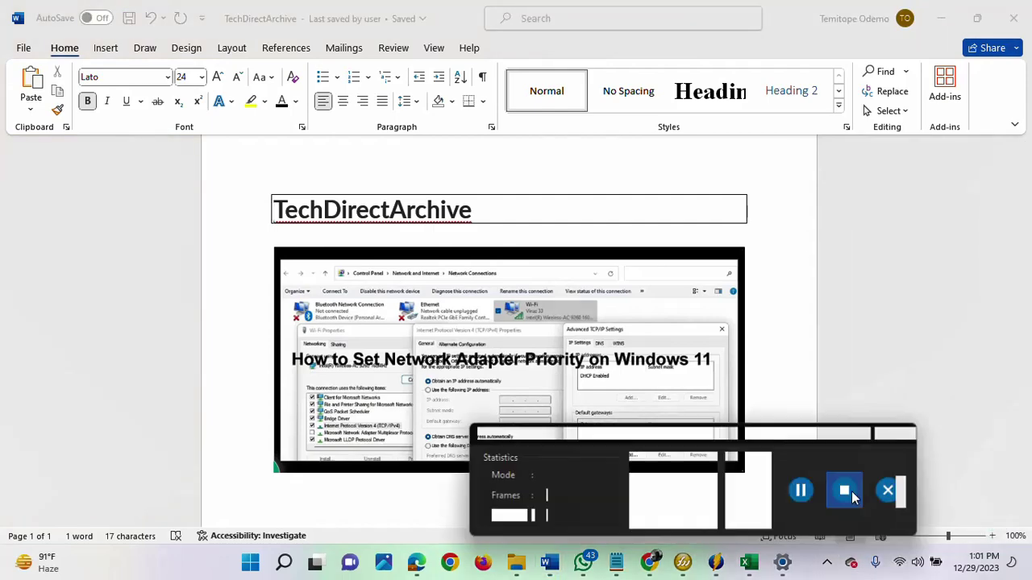
left_click(847, 491)
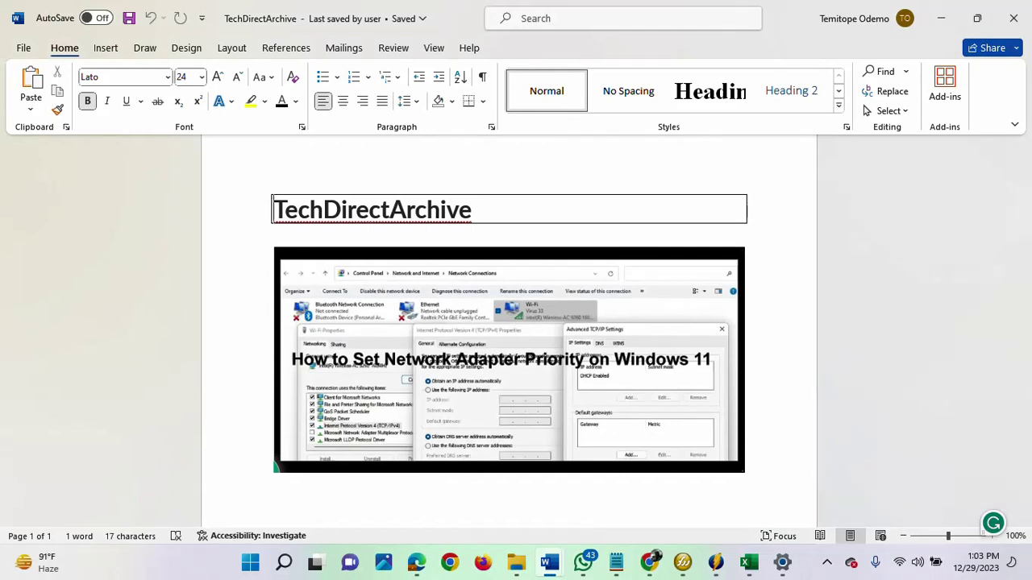
left_click(280, 567)
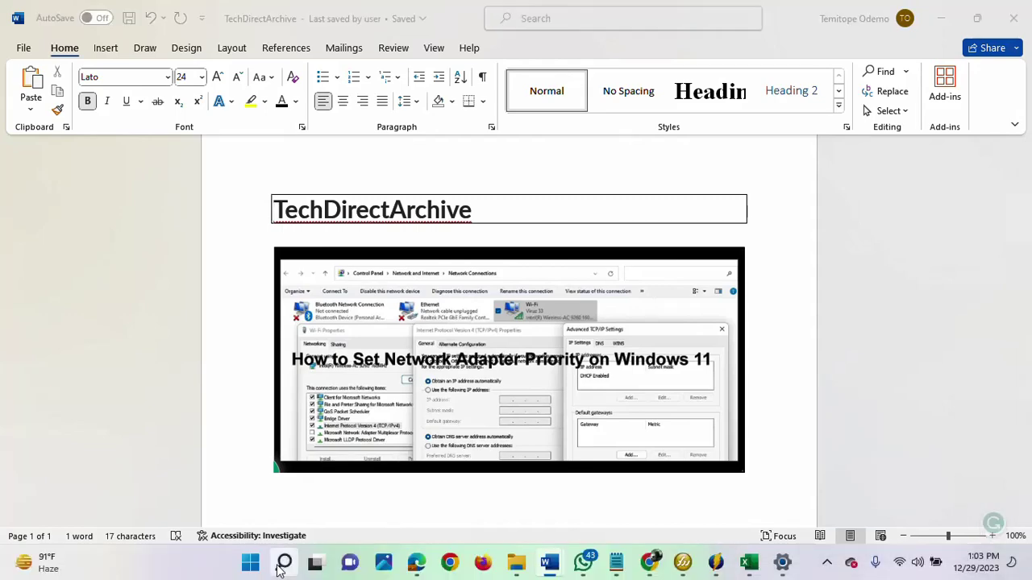
left_click(281, 567)
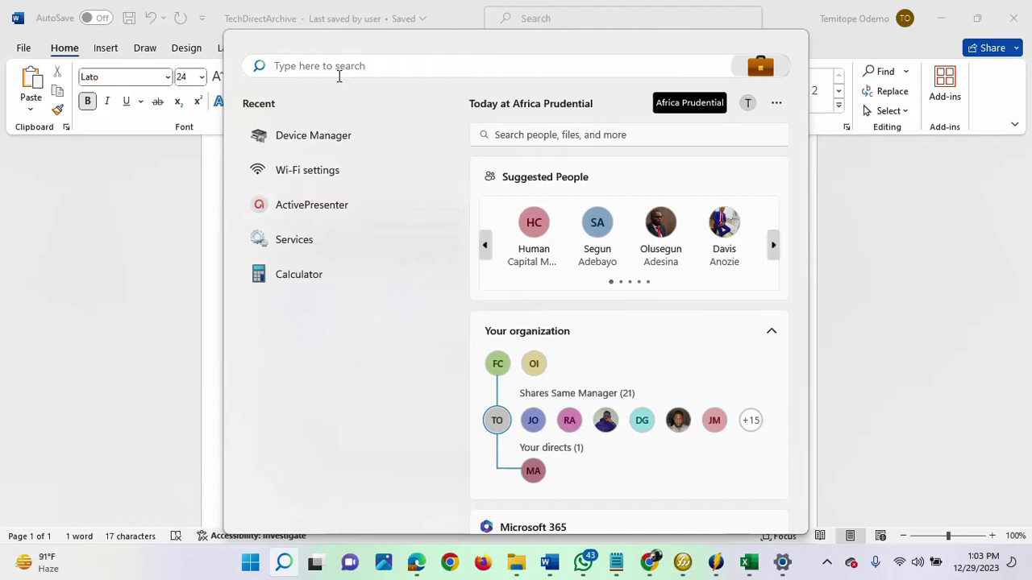
left_click(829, 564)
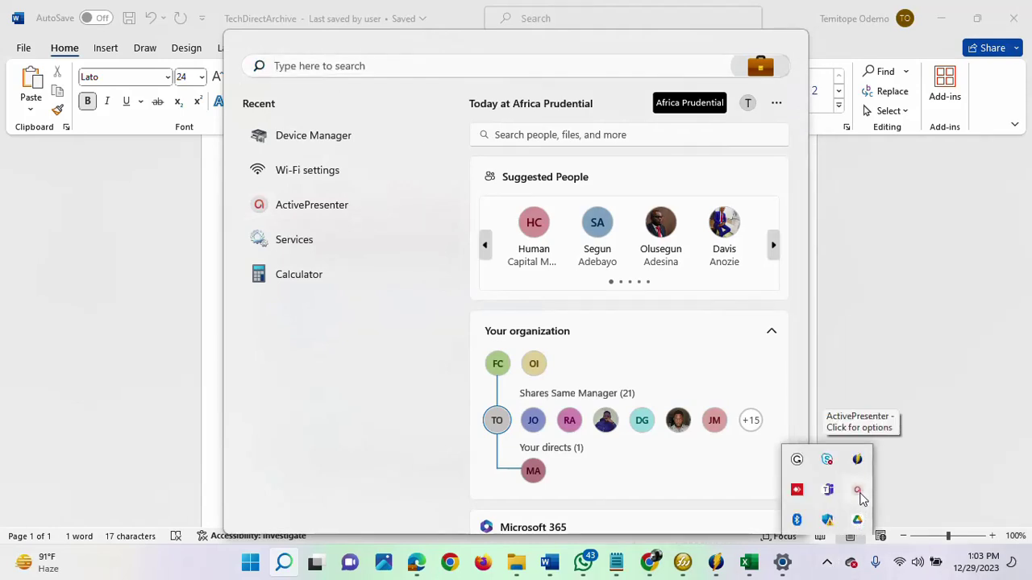
left_click(858, 492)
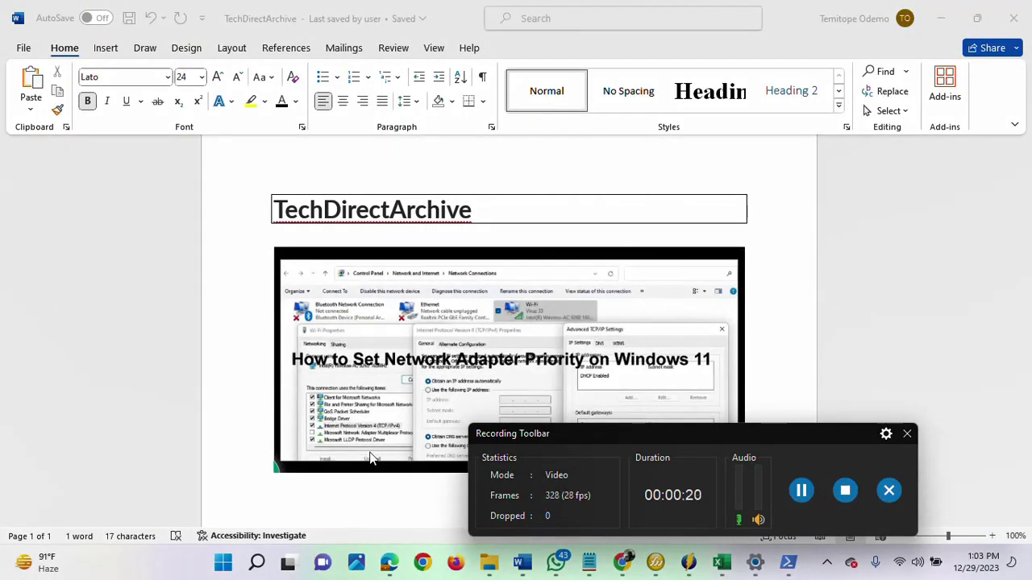
left_click_drag(771, 431, 884, 572)
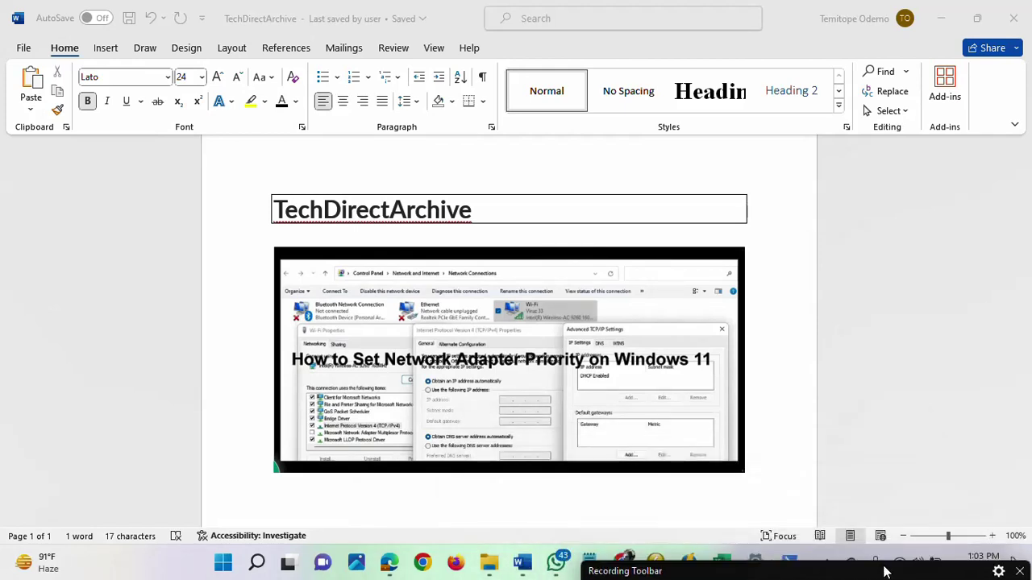
Search for 'power' and bring up the launch options for Windows PowerShell
left_click(257, 567)
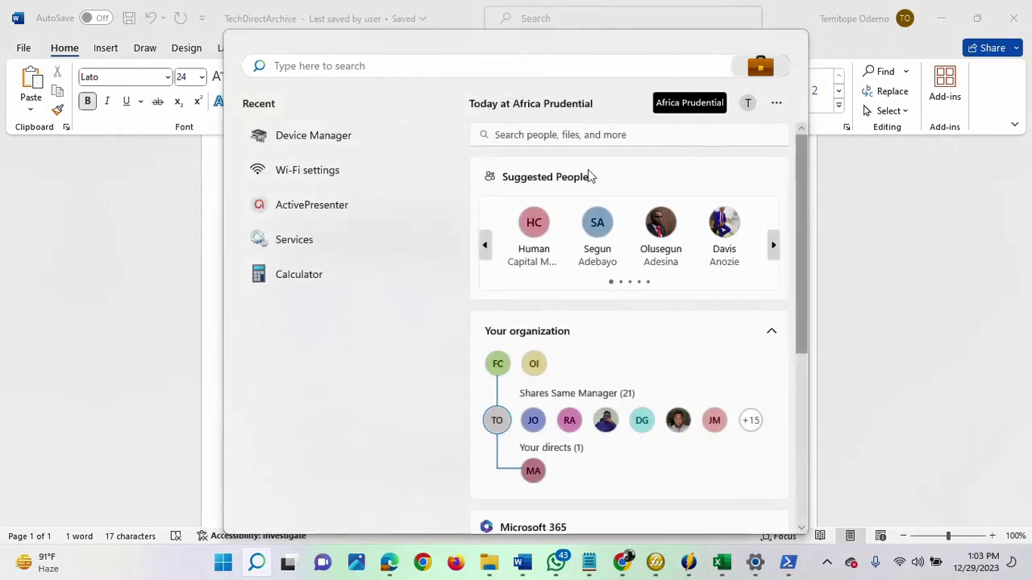
type("p")
key("BackSpace")
key("BackSpace")
type("po")
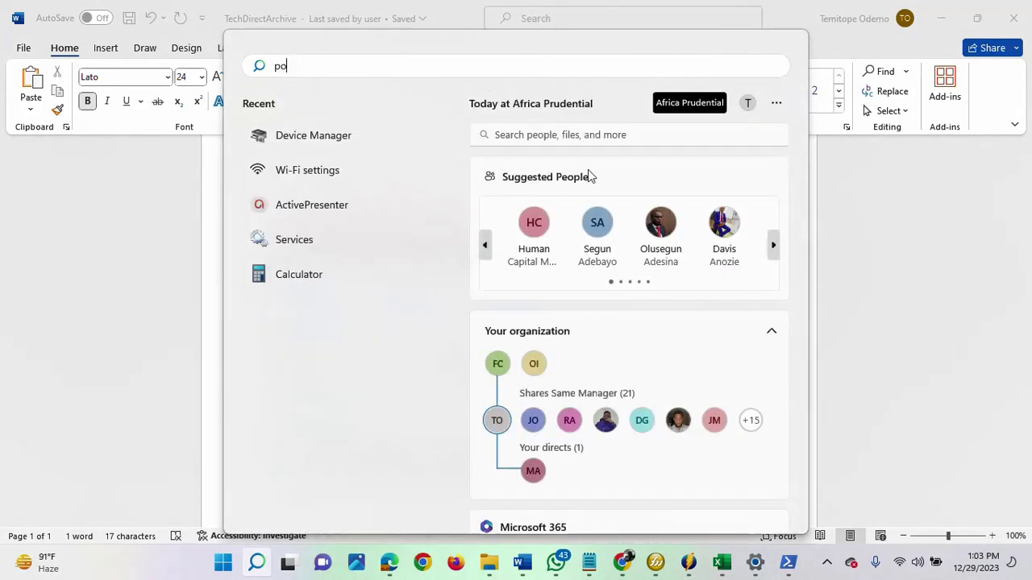
type("wer")
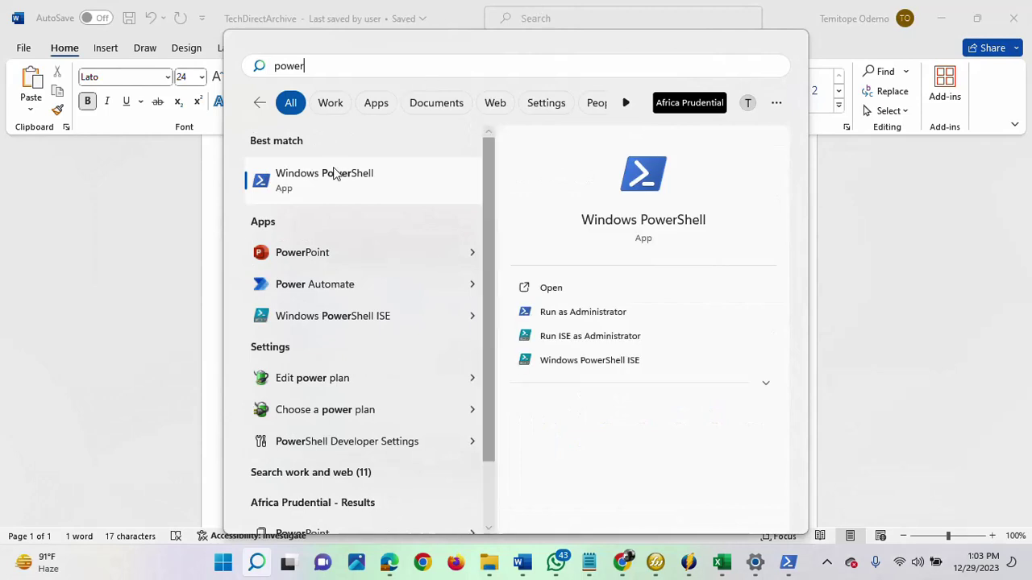
right_click(324, 182)
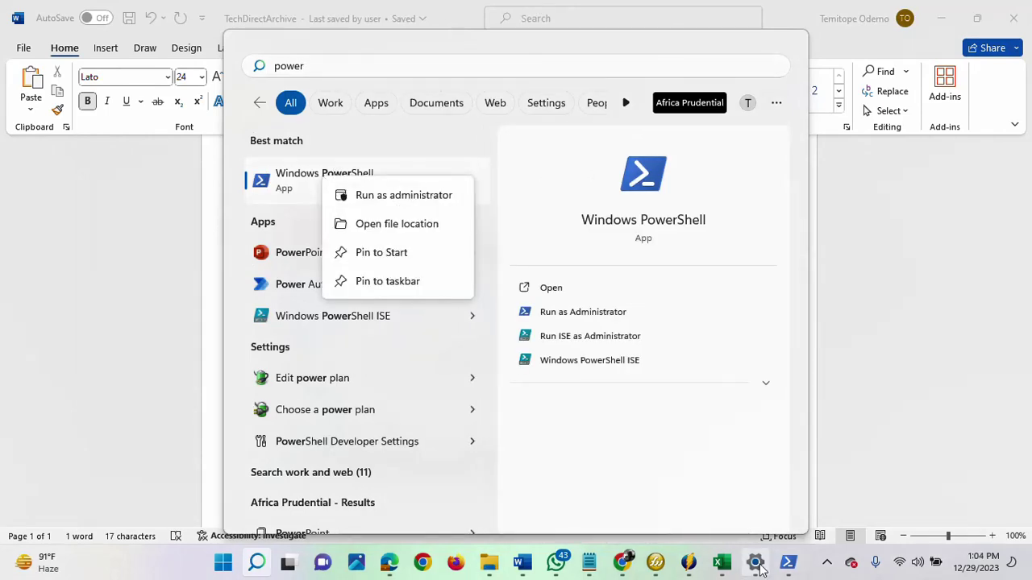
Launch Windows PowerShell as administrator and reposition its window
left_click(789, 562)
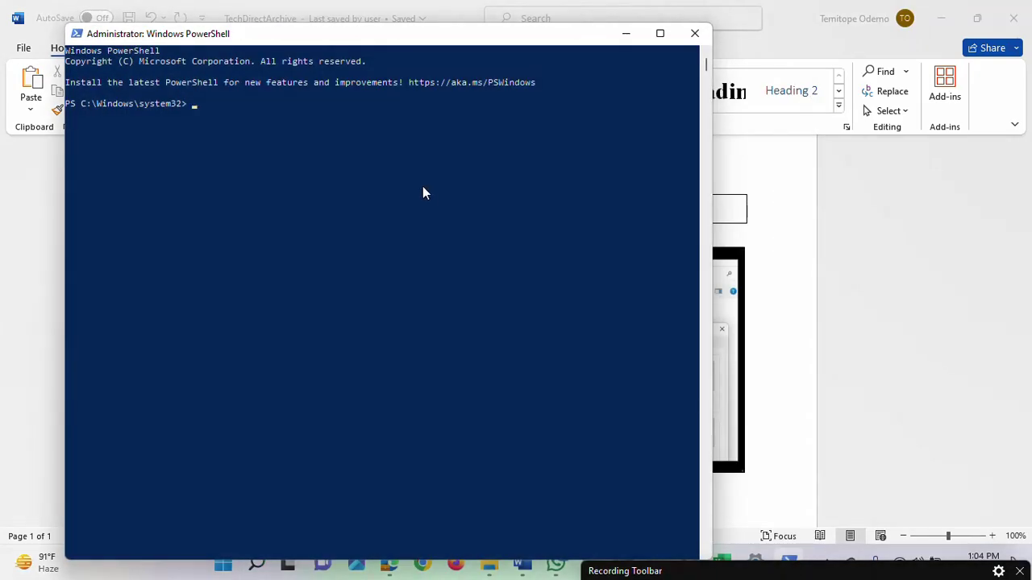
left_click_drag(287, 40, 333, 64)
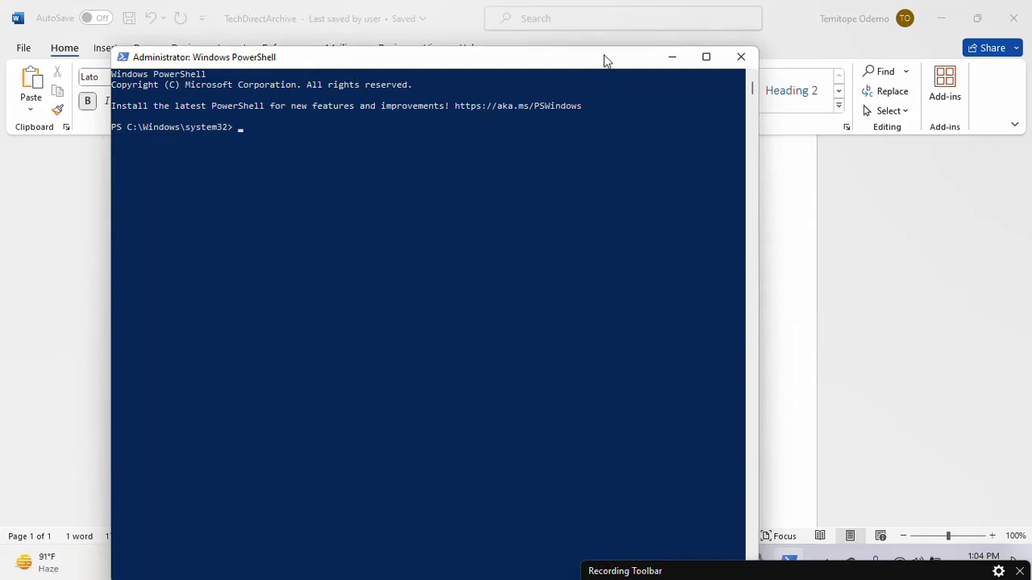
left_click_drag(604, 58, 539, 23)
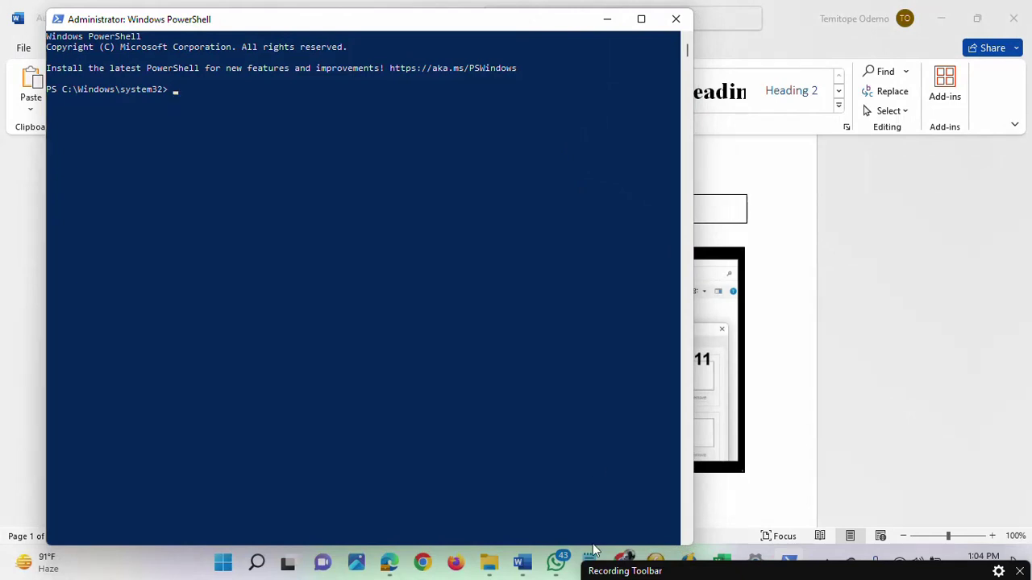
Copy the Get-NetIPinterface command from the Notepad notes and paste it at the prompt
left_click(589, 556)
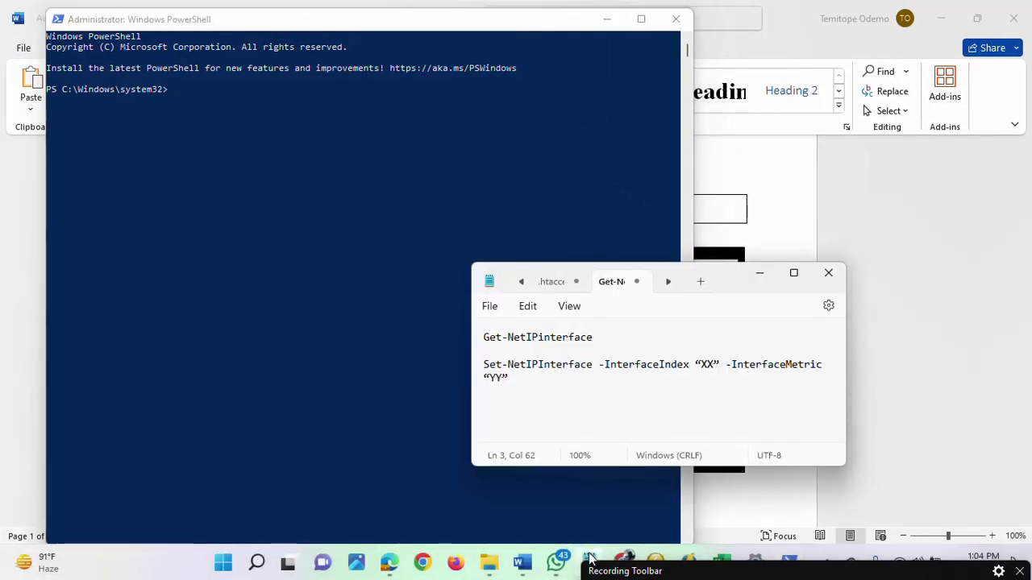
left_click(599, 339)
left_click_drag(599, 339, 465, 339)
key("ctrl+c")
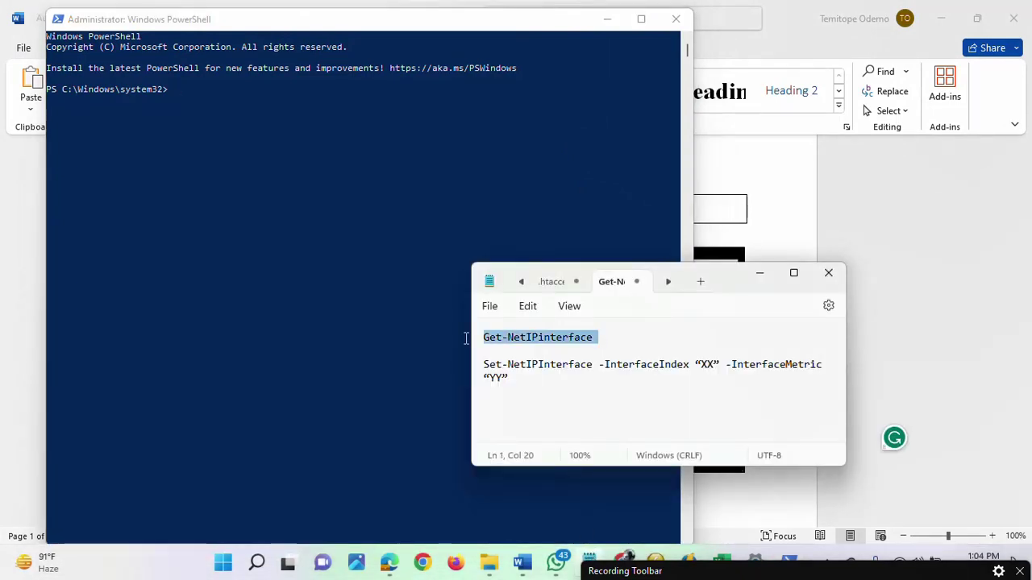
left_click(199, 98)
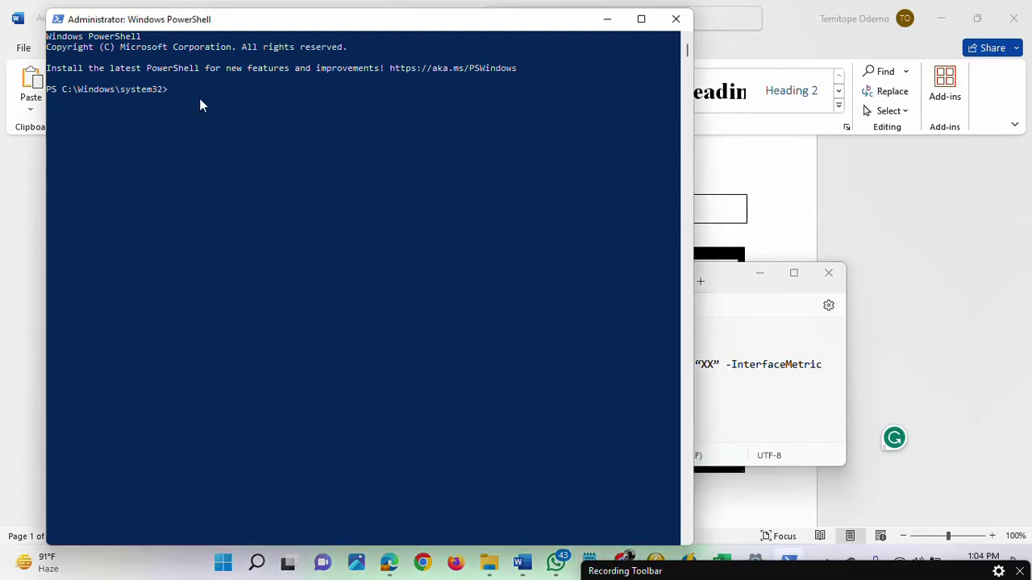
right_click(199, 99)
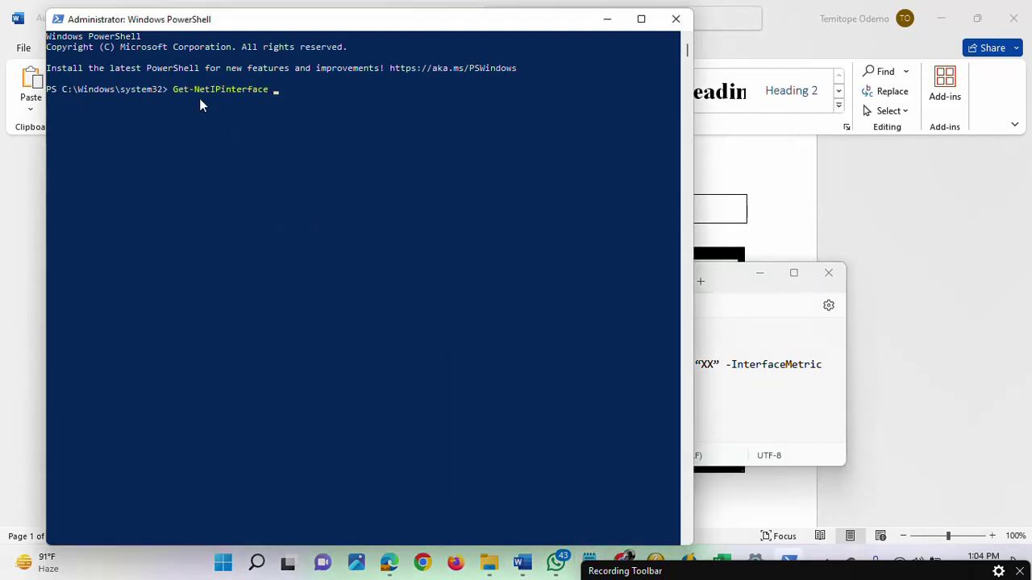
Run Get-NetIPinterface to show each interface's ifIndex and InterfaceMetric, e.g. Wi-Fi at 55
key("Return")
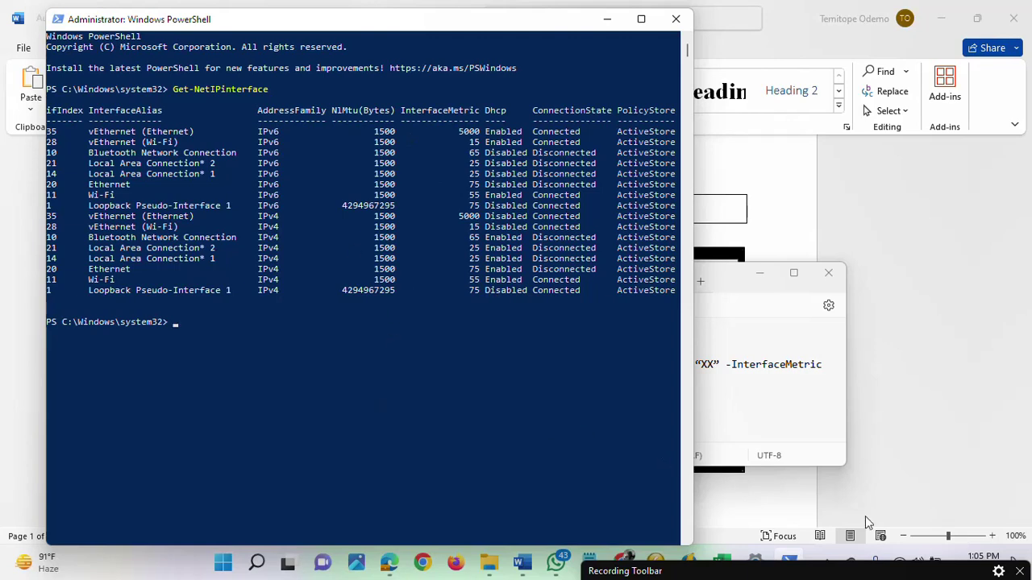
Paste the Set-NetIPInterface -InterfaceIndex "XX" -InterfaceMetric "YY" template from Notepad into PowerShell
left_click(883, 571)
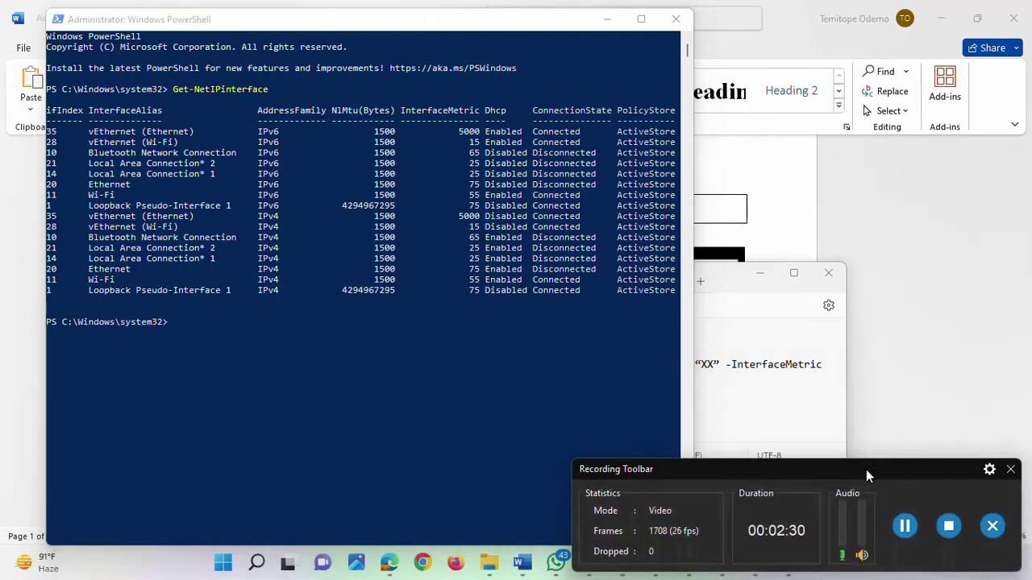
left_click(948, 525)
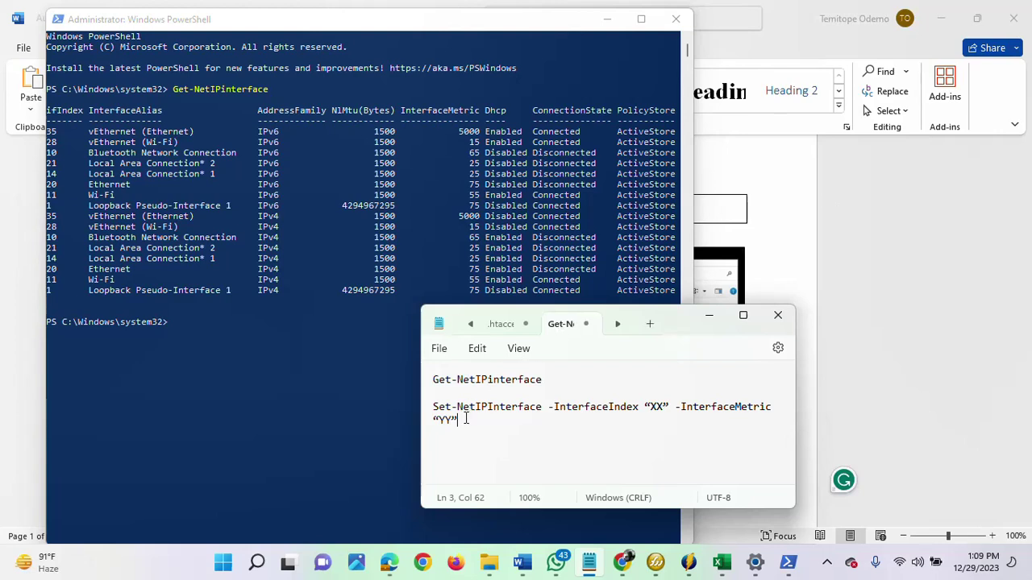
left_click_drag(465, 418, 433, 407)
key("ctrl+c")
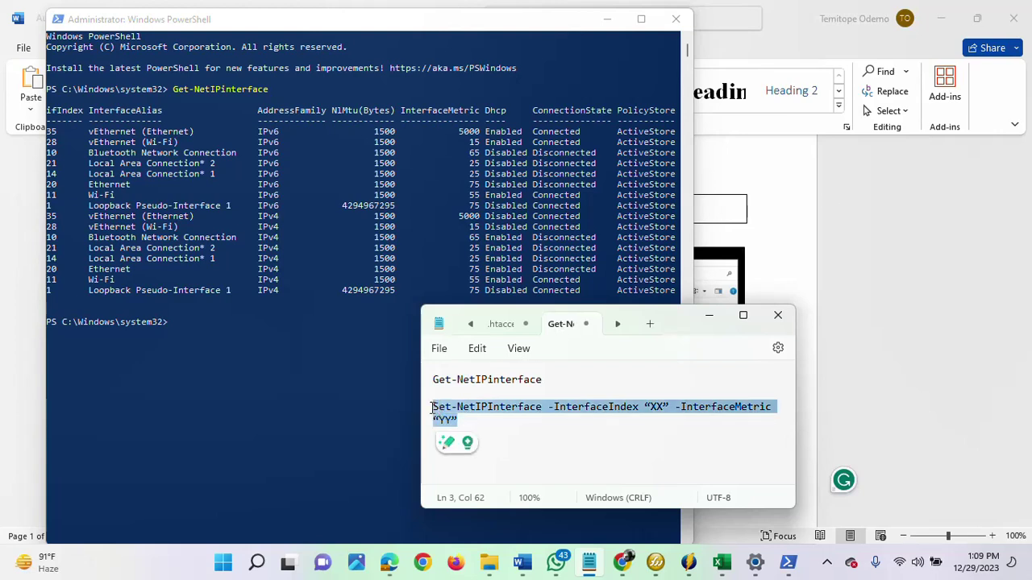
left_click(200, 323)
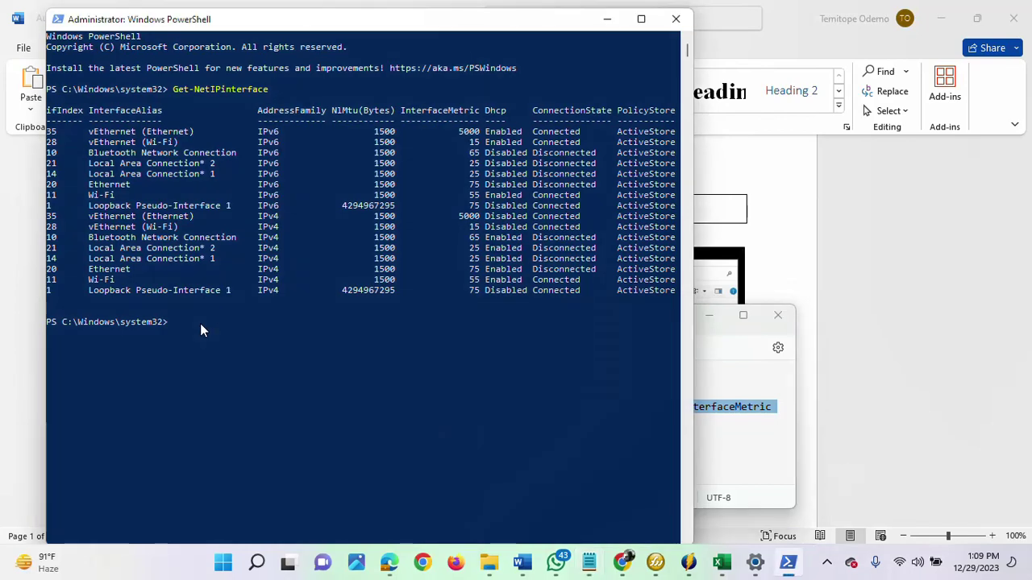
key("ctrl+v")
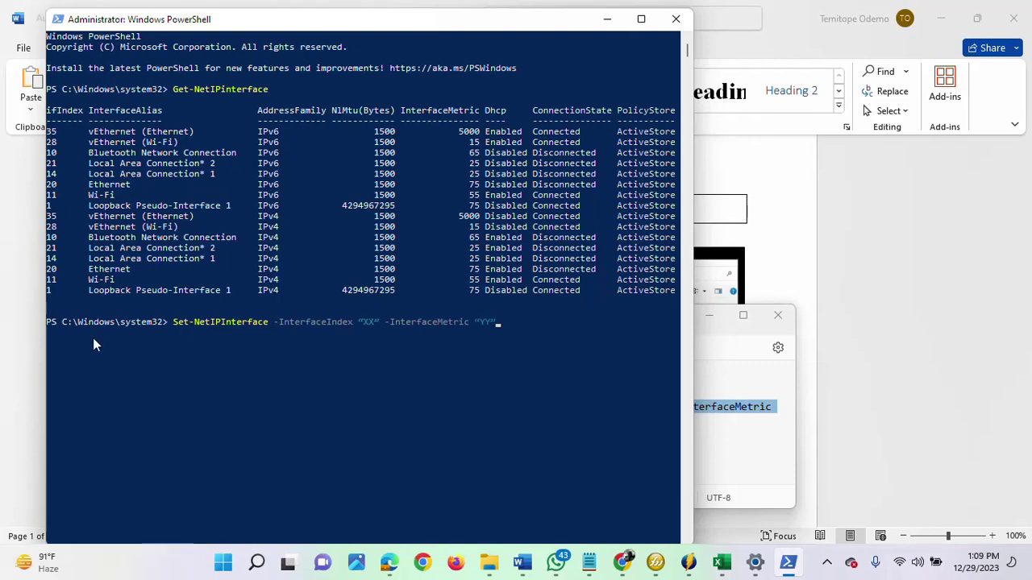
key("Left")
key("Left")
key("Left")
left_click(827, 564)
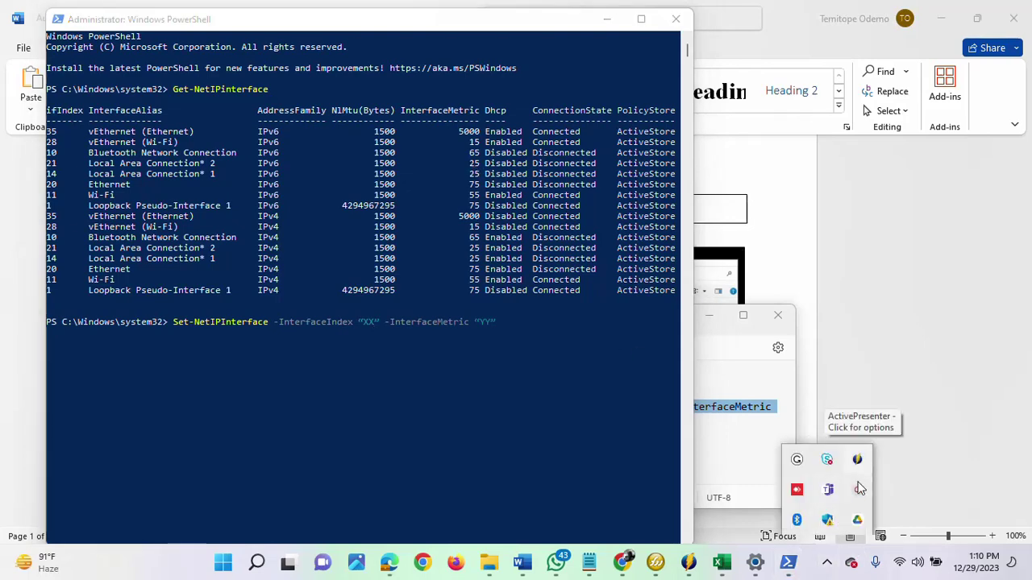
left_click(858, 489)
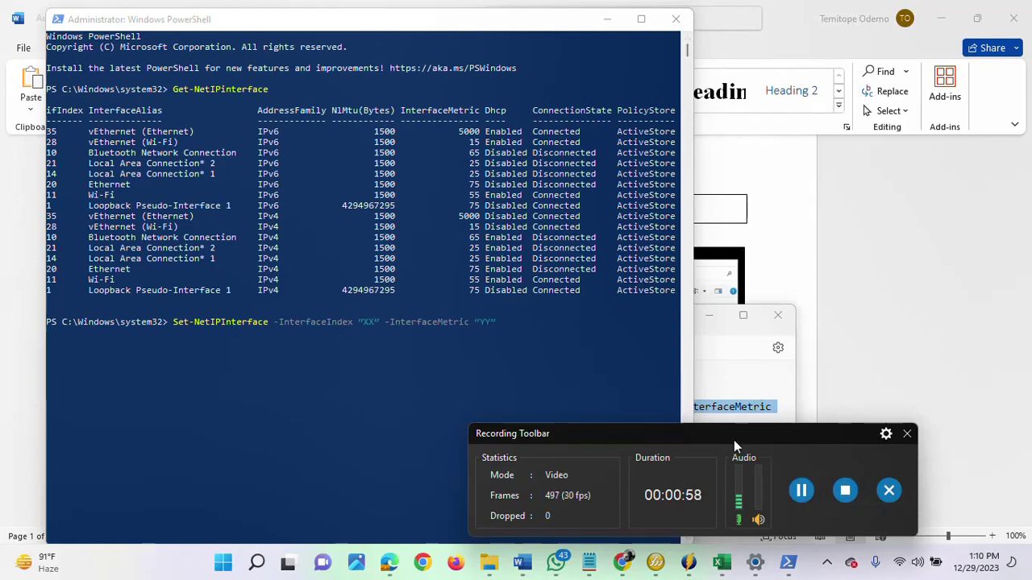
left_click_drag(717, 443, 841, 567)
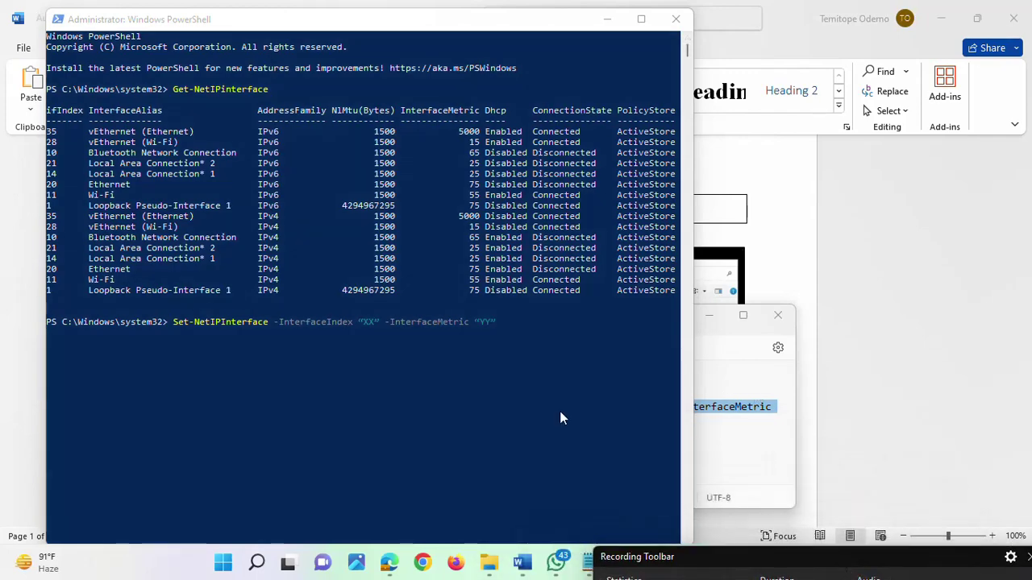
Edit the command to read Set-NetIPInterface -InterfaceIndex 25 -InterfaceMetric 15
left_click(378, 317)
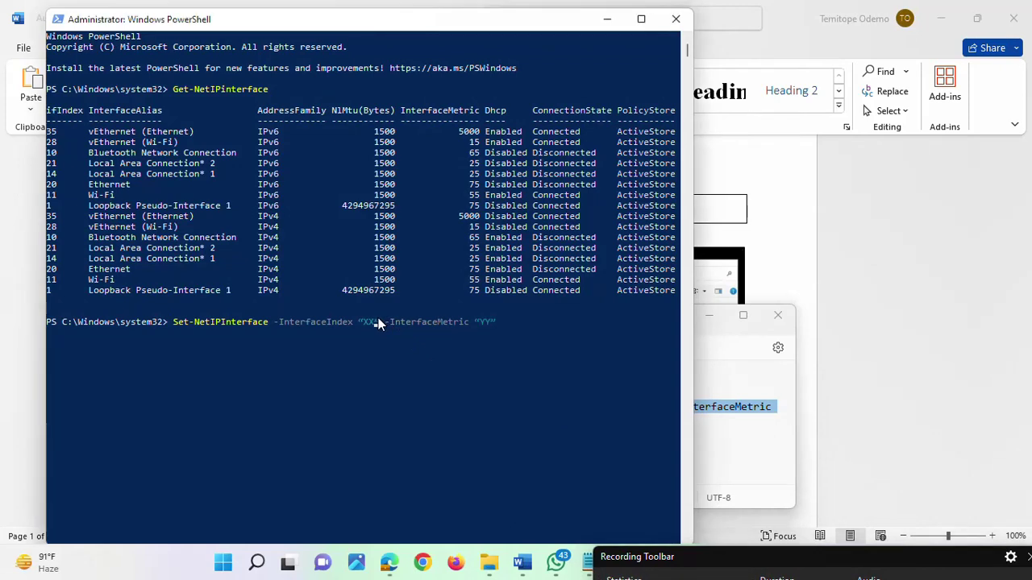
key("BackSpace")
key("BackSpace")
key("BackSpace")
key("BackSpace")
type("25")
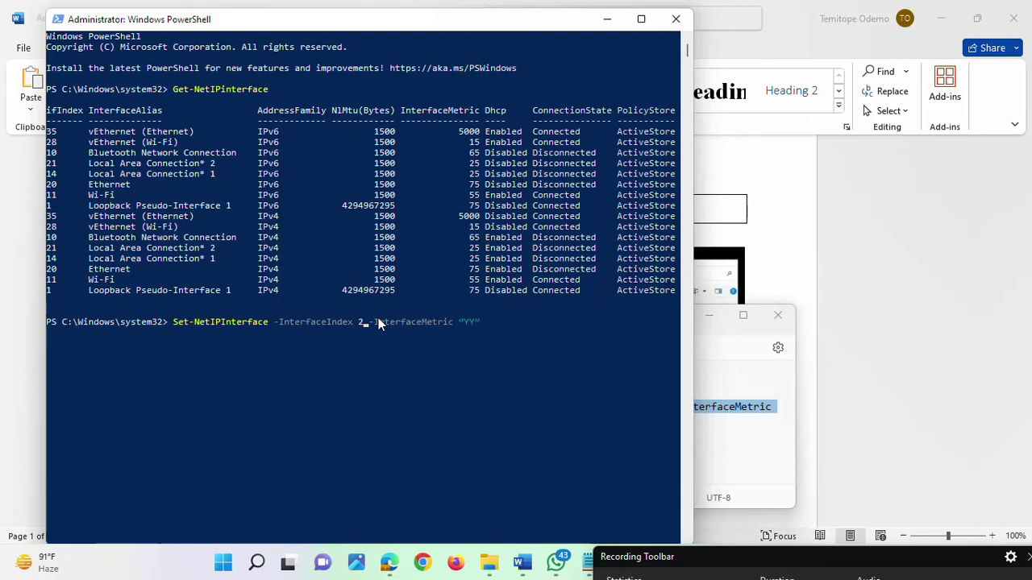
left_click(487, 320)
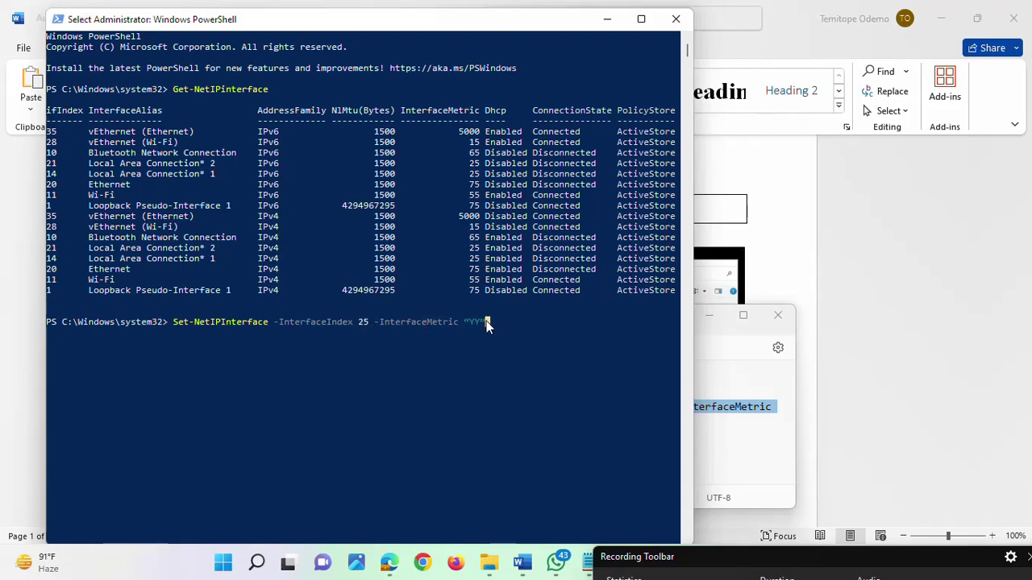
key("BackSpace")
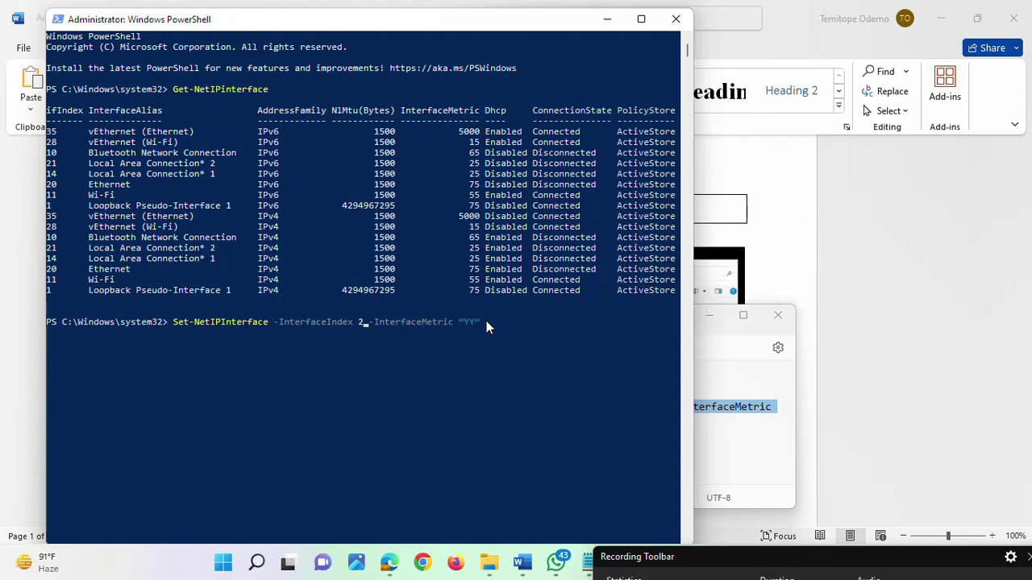
type("5")
type("15")
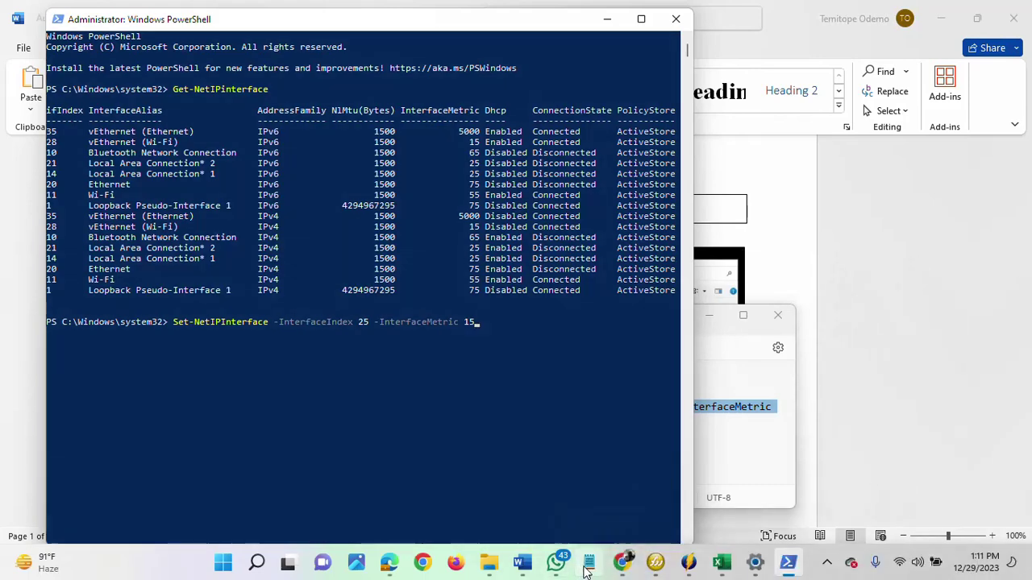
Bring the Notepad notes forward and select the Get-NetIPInterface command line
left_click(587, 563)
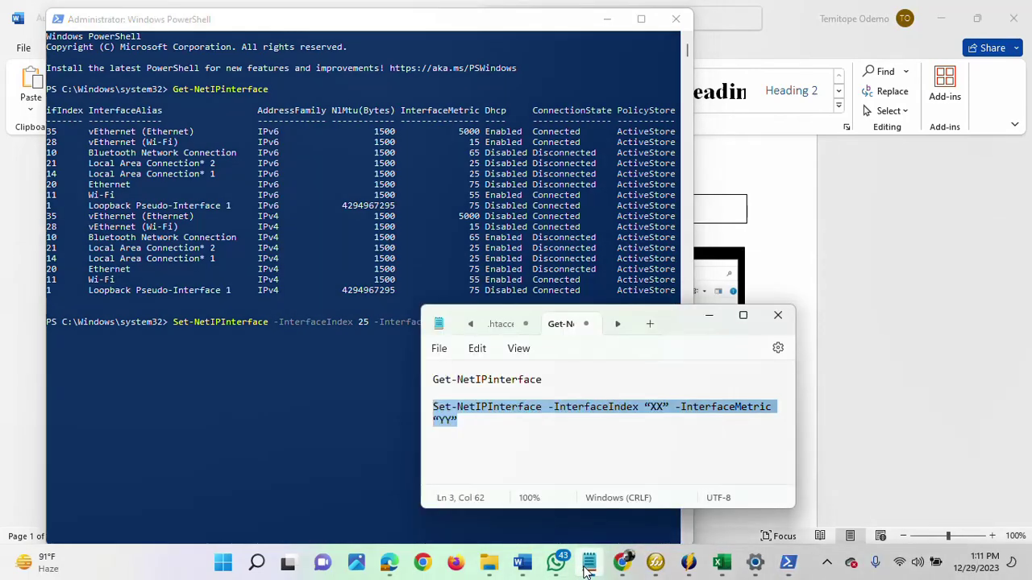
left_click(587, 417)
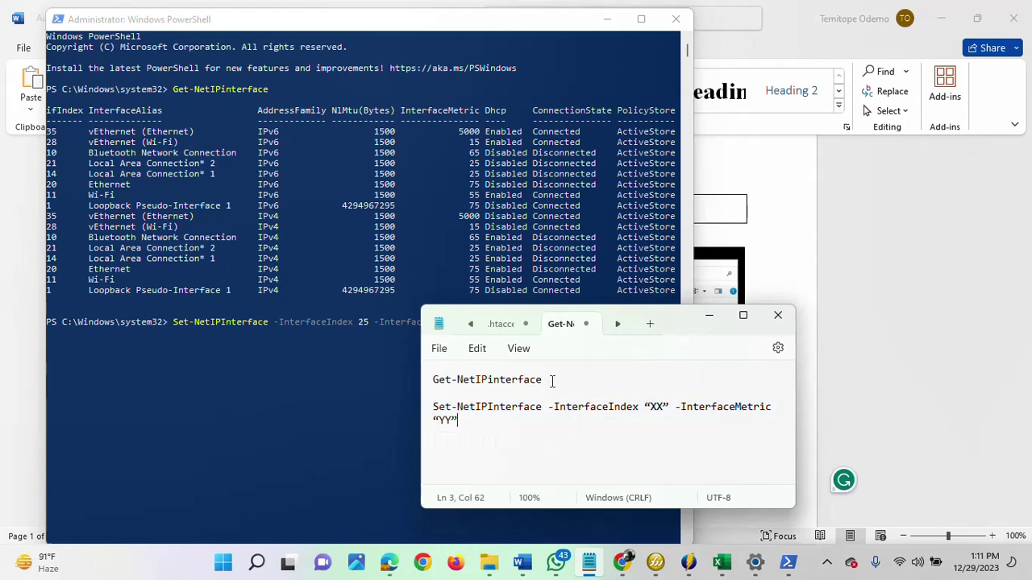
left_click_drag(552, 381, 431, 382)
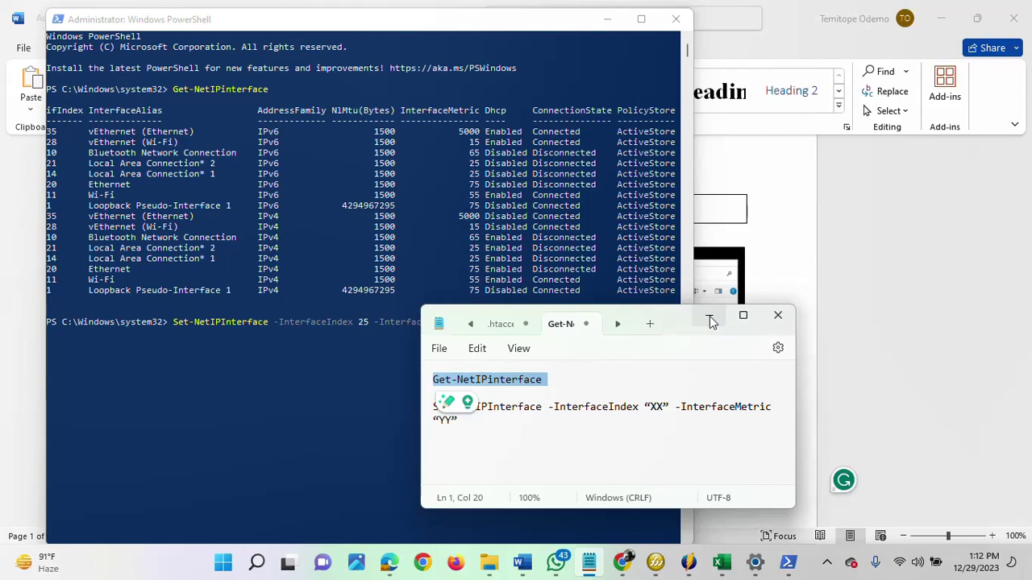
Search Windows for 'control' and open Control Panel from the best match
left_click(827, 563)
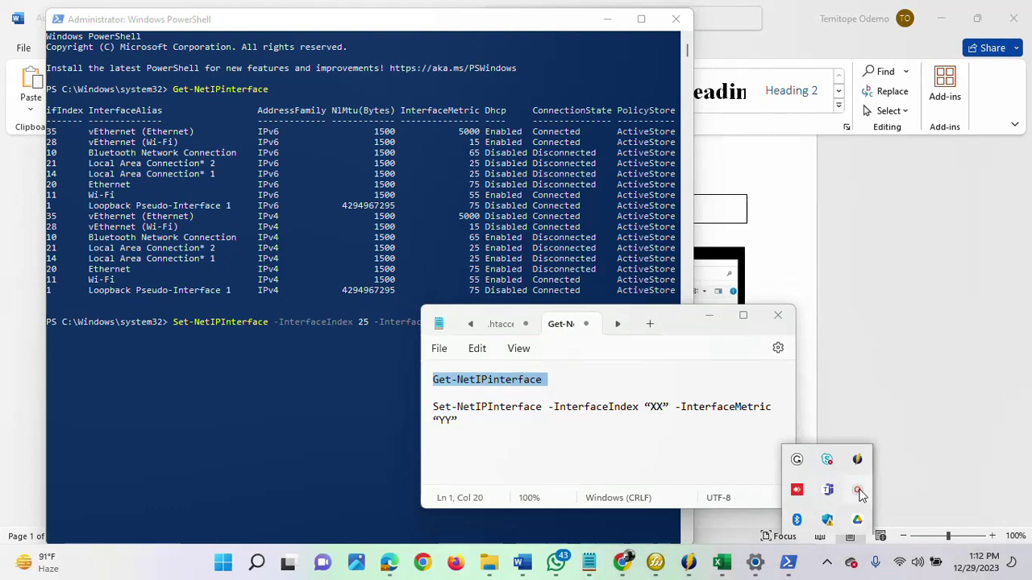
left_click(858, 491)
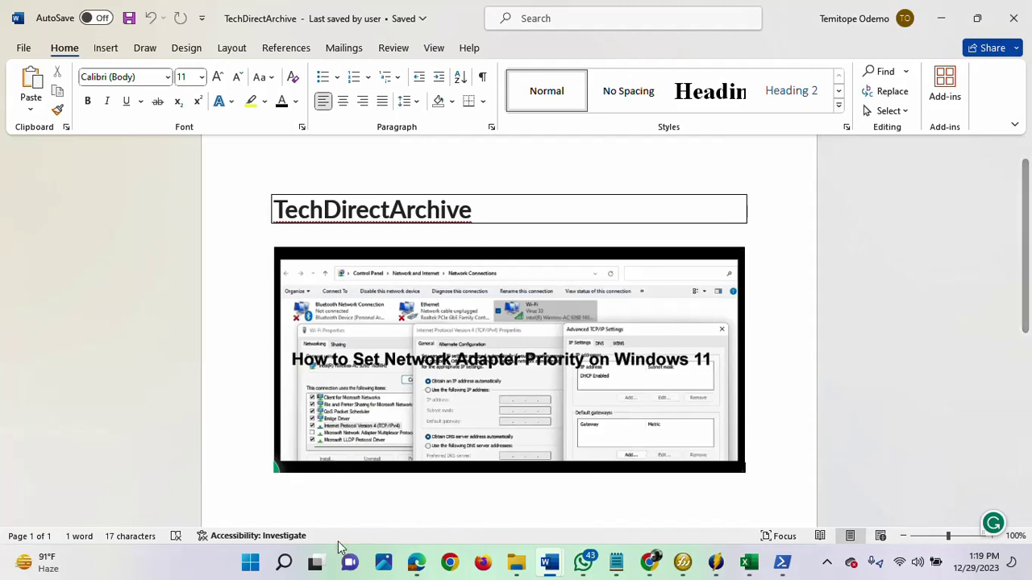
left_click(284, 564)
type("co")
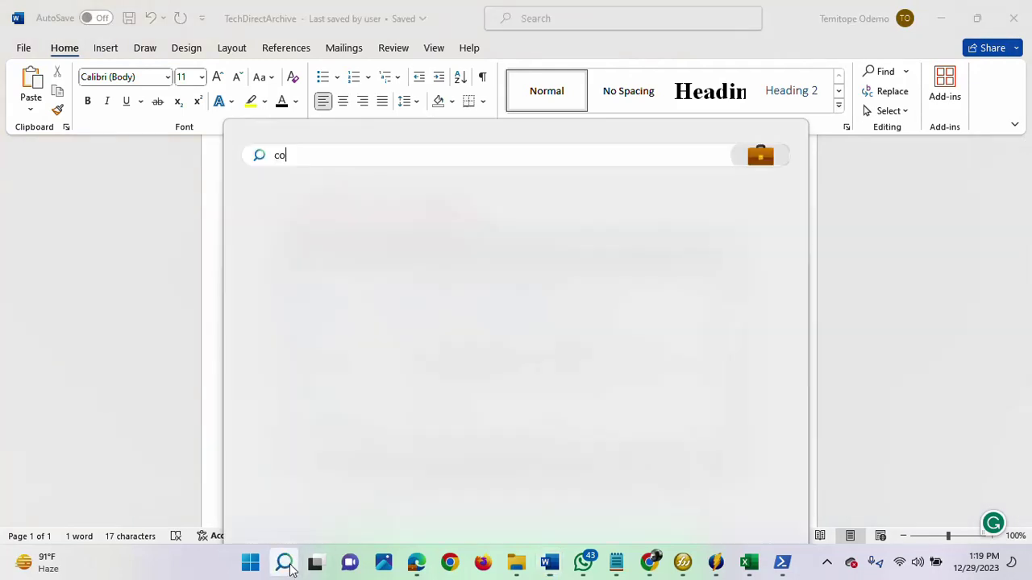
type("ntrol")
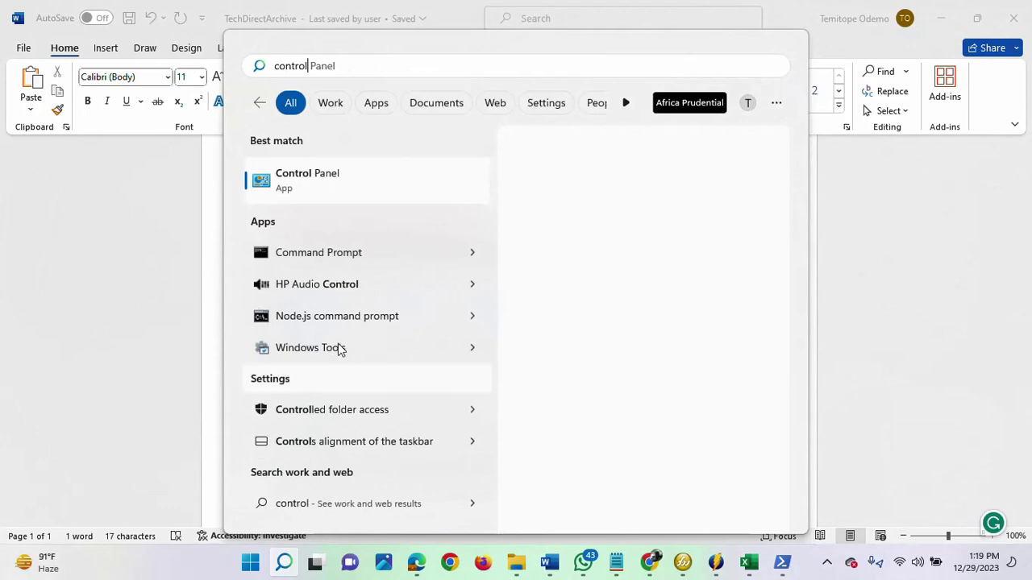
left_click(348, 205)
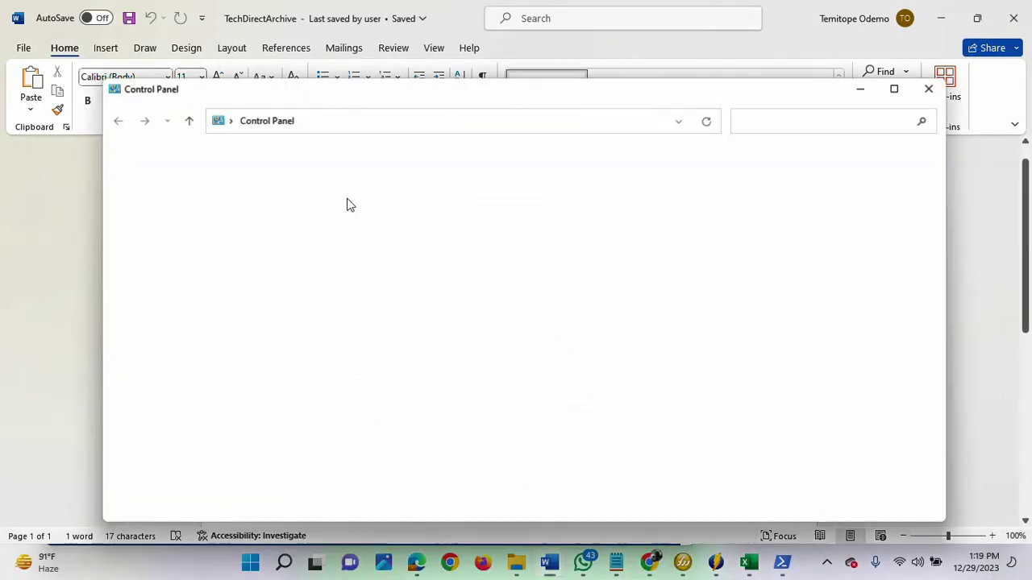
Maximize Control Panel and go via Network and Sharing Center to Change adapter settings
left_click(899, 92)
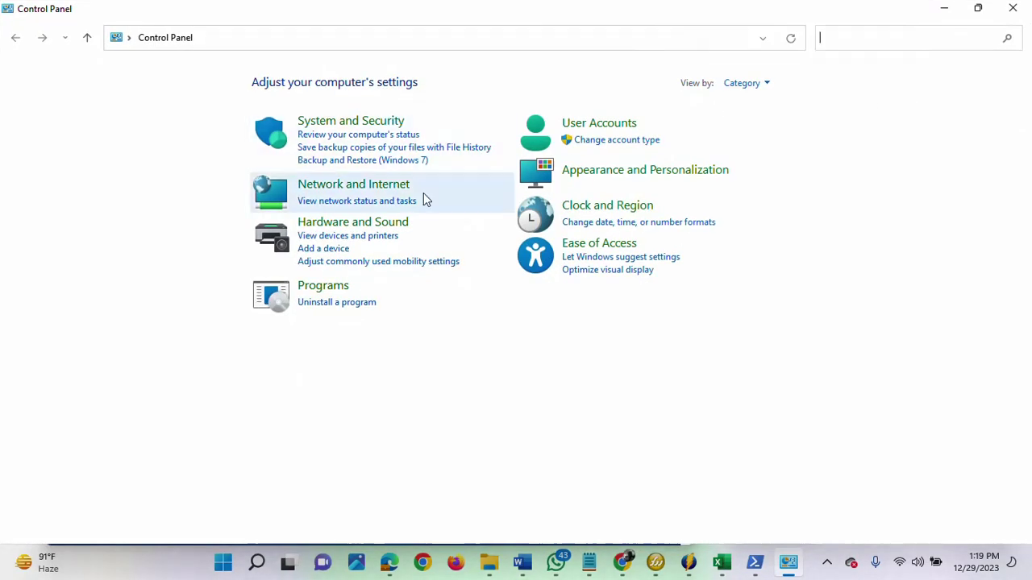
left_click(373, 188)
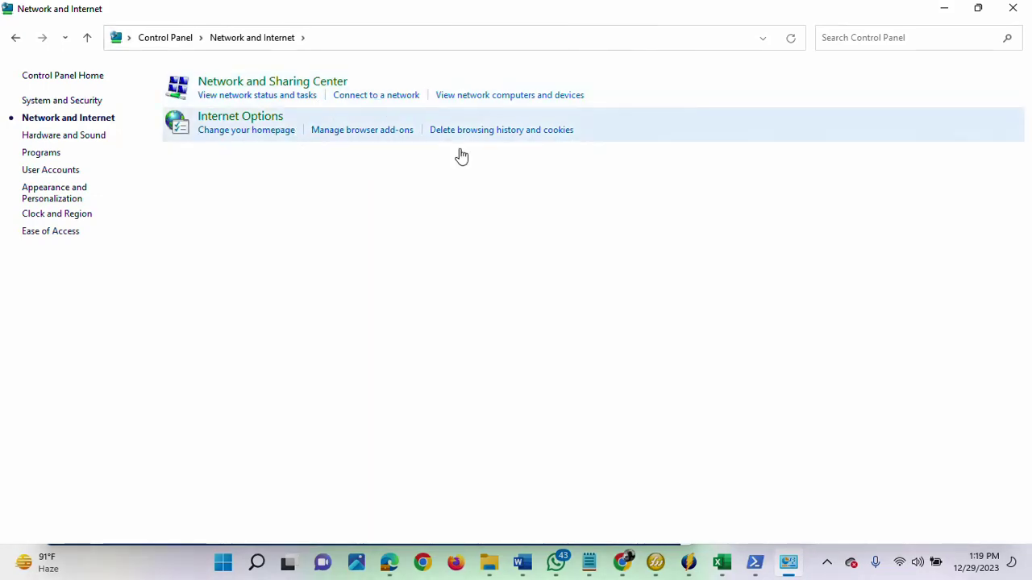
left_click(305, 87)
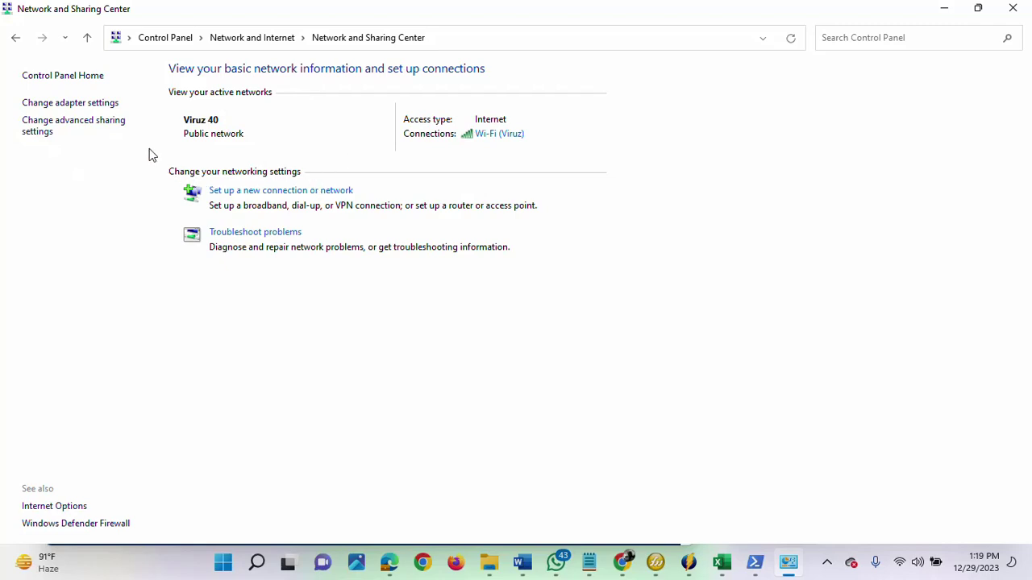
left_click(86, 104)
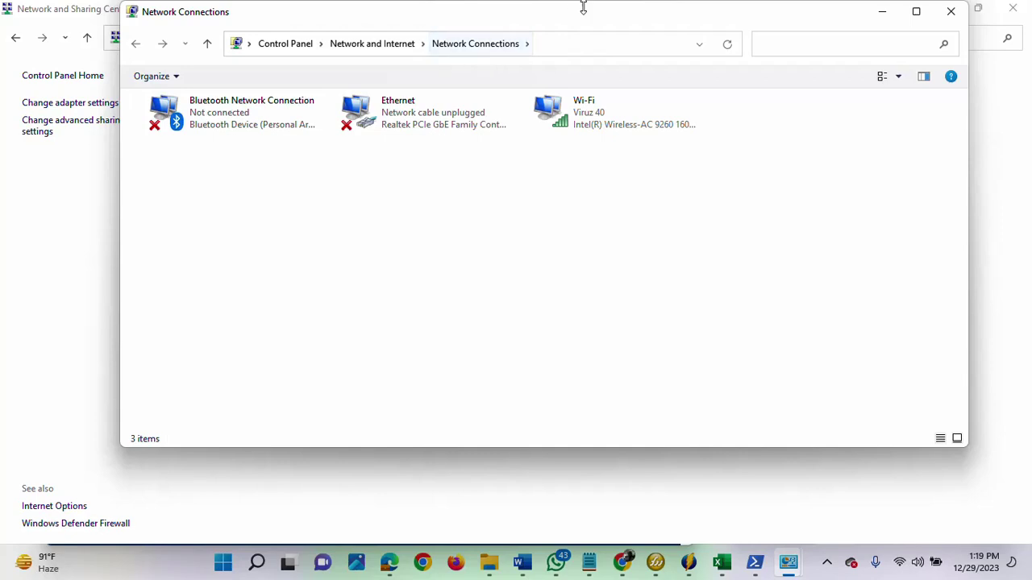
Open the Wi-Fi adapter's Properties and select Internet Protocol Version 4 (TCP/IPv4)
left_click_drag(586, 16, 593, 79)
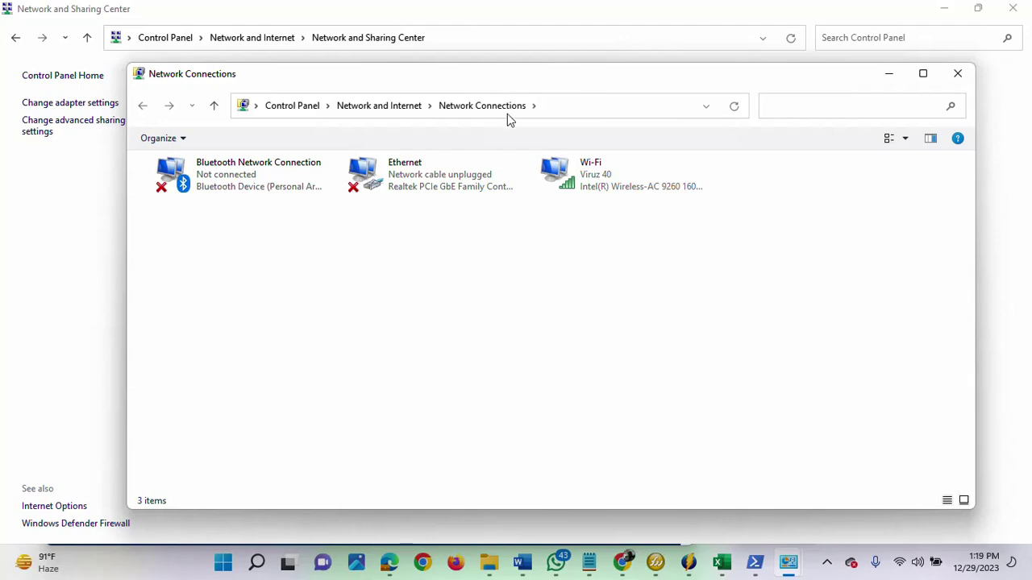
right_click(591, 170)
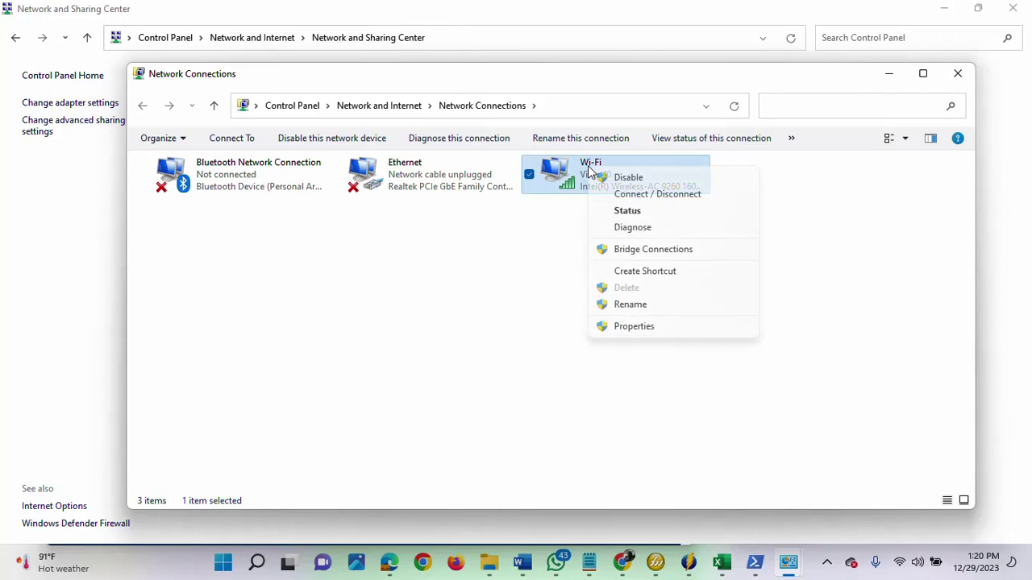
left_click(645, 326)
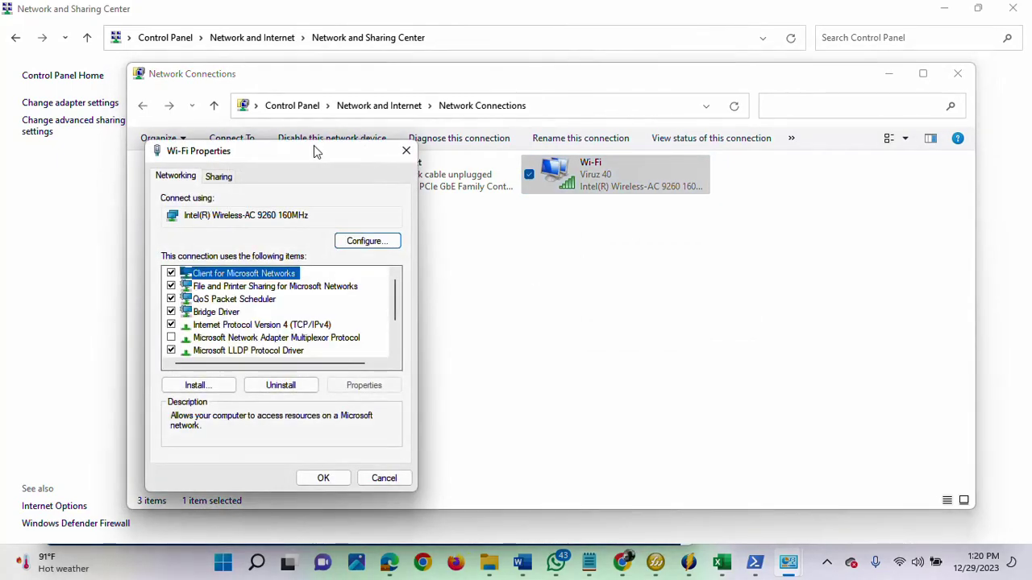
left_click_drag(314, 145, 392, 104)
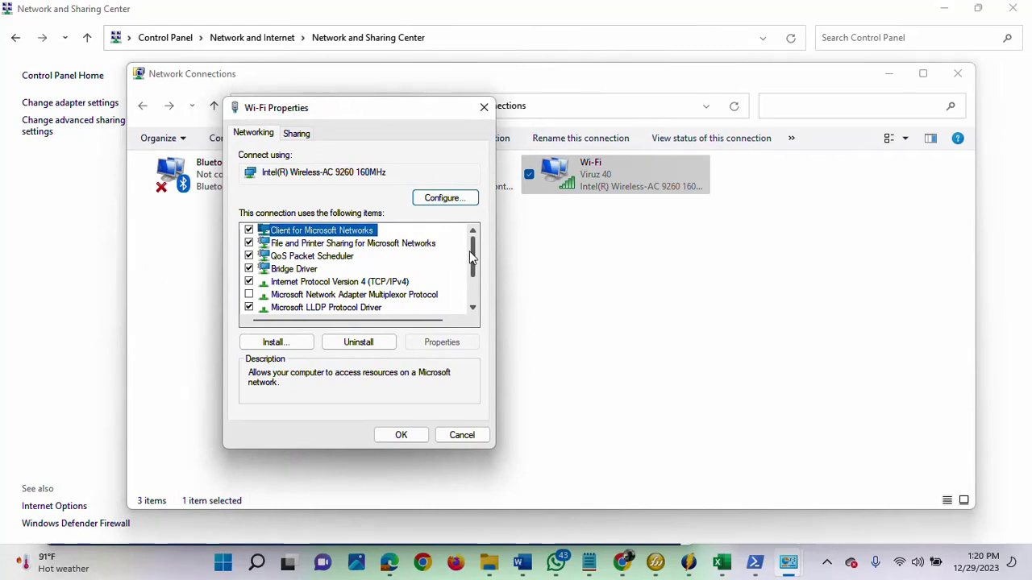
left_click_drag(473, 257, 475, 268)
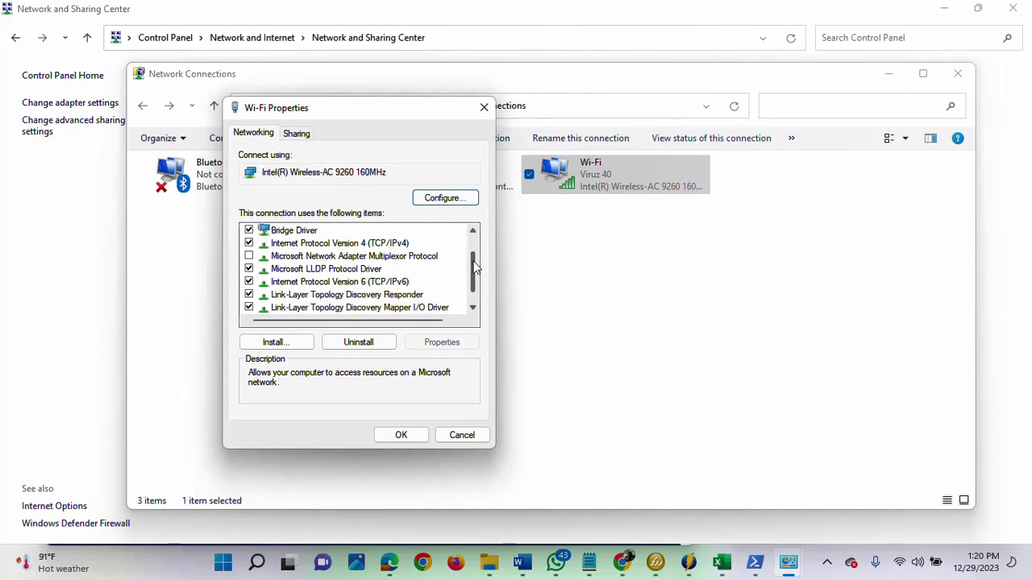
left_click(329, 244)
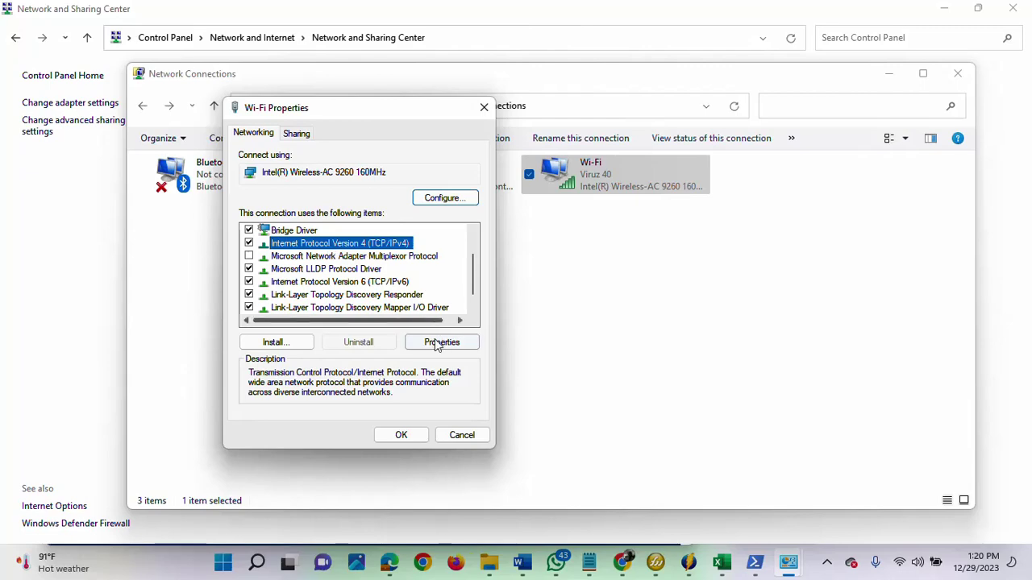
Open the IPv4 Properties dialog and its Advanced TCP/IP Settings
left_click(436, 345)
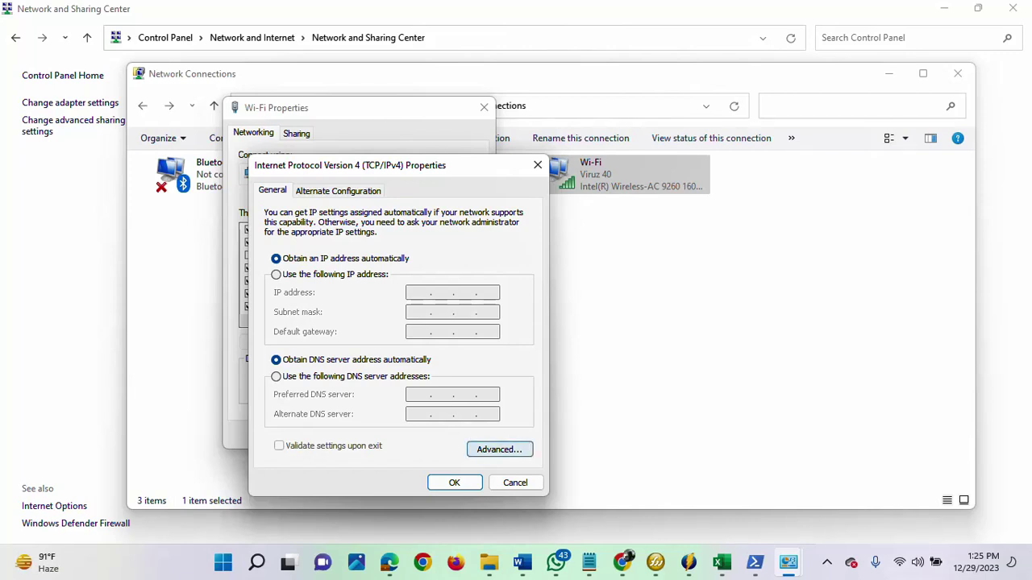
left_click(498, 449)
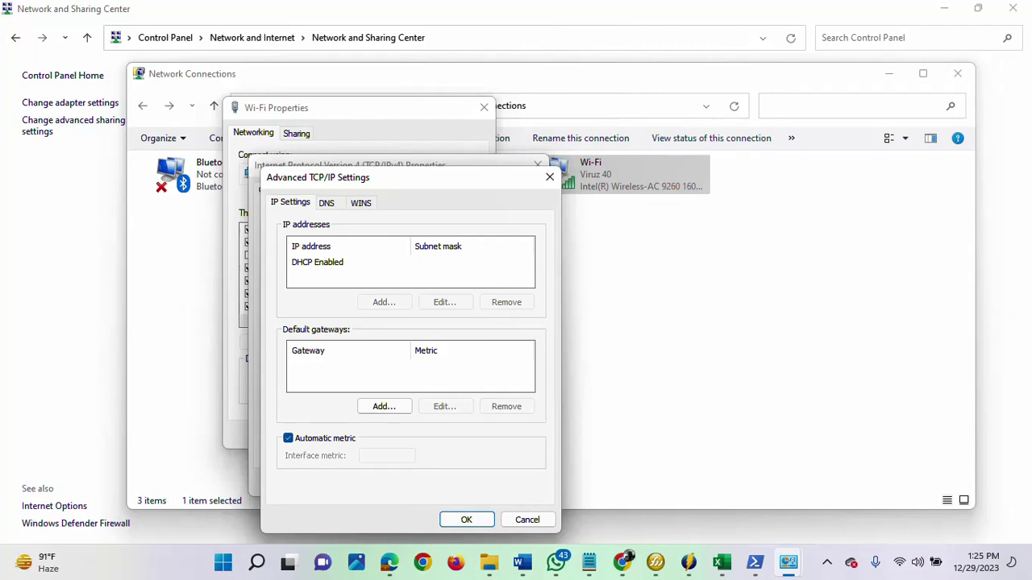
Uncheck Automatic metric for Wi-Fi IPv4 and put the cursor in the empty Interface metric box
key("alt+u")
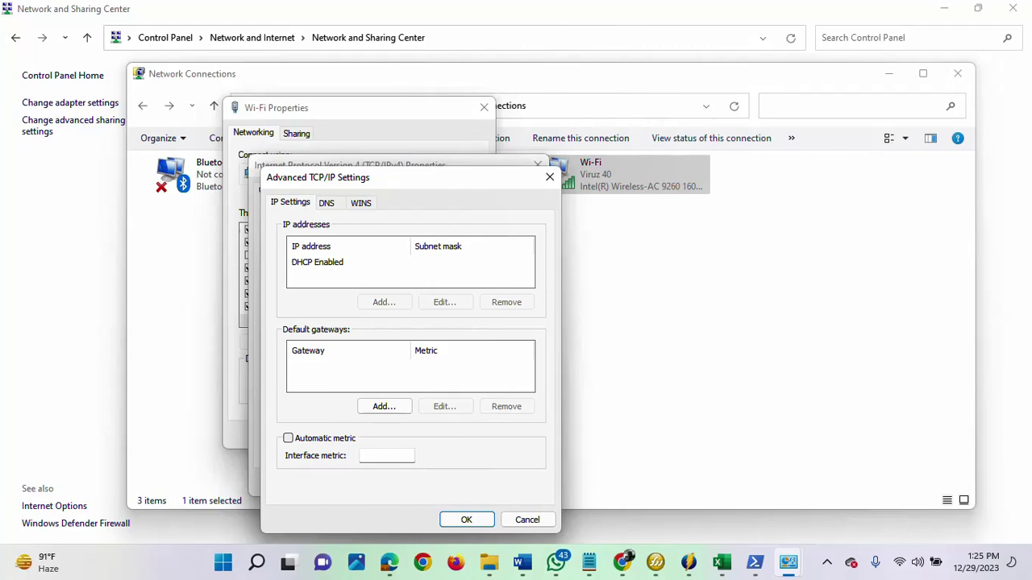
left_click(387, 456)
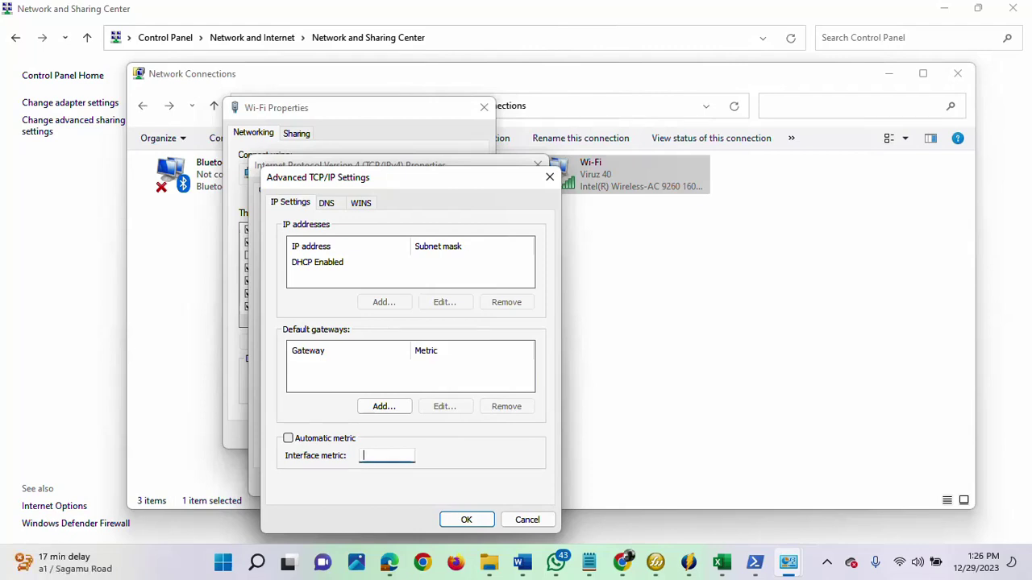